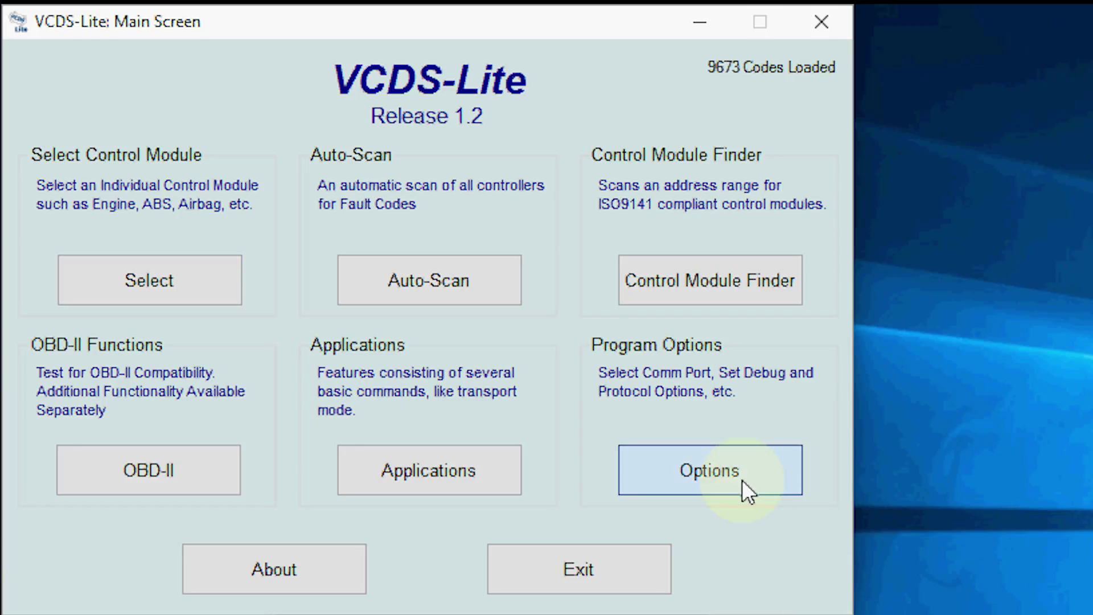
# Test the interface on COM1 in the program options and save the configuration
pyautogui.click(742, 487)
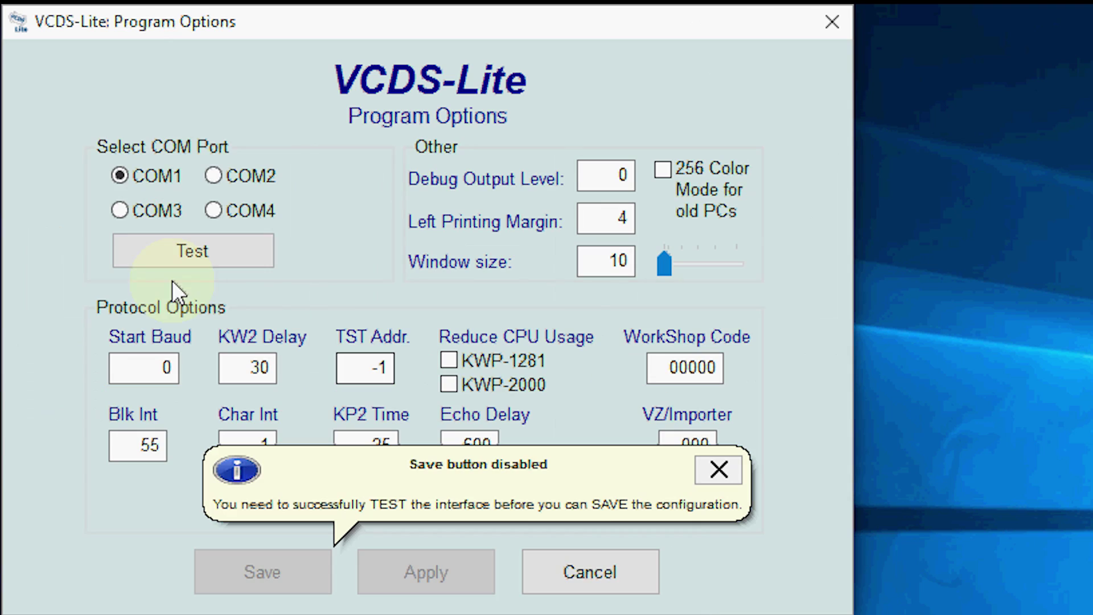
pyautogui.click(128, 239)
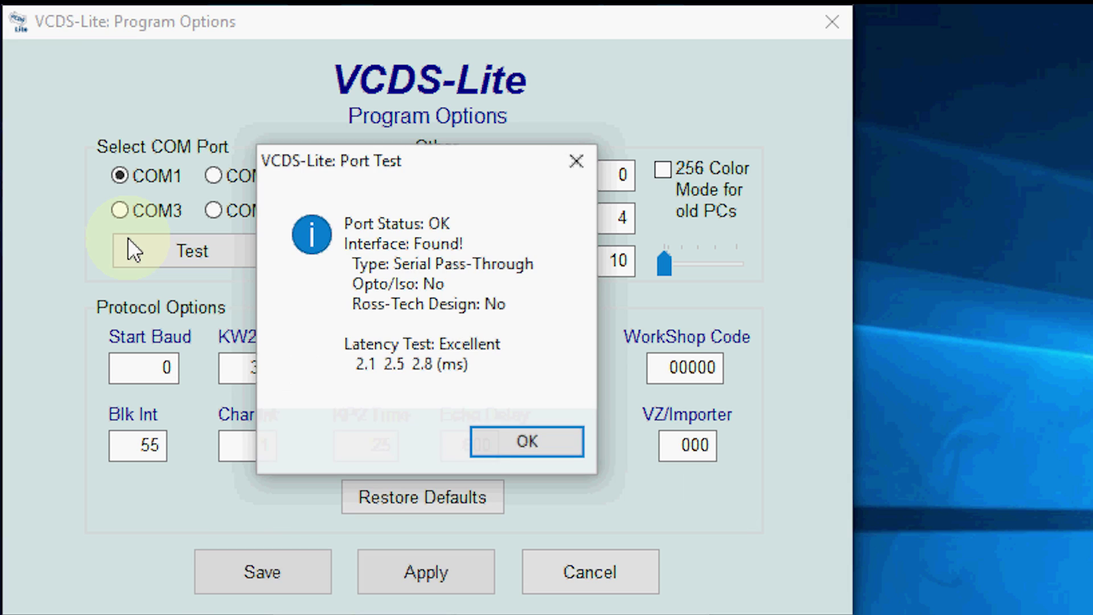
pyautogui.click(560, 441)
pyautogui.click(313, 563)
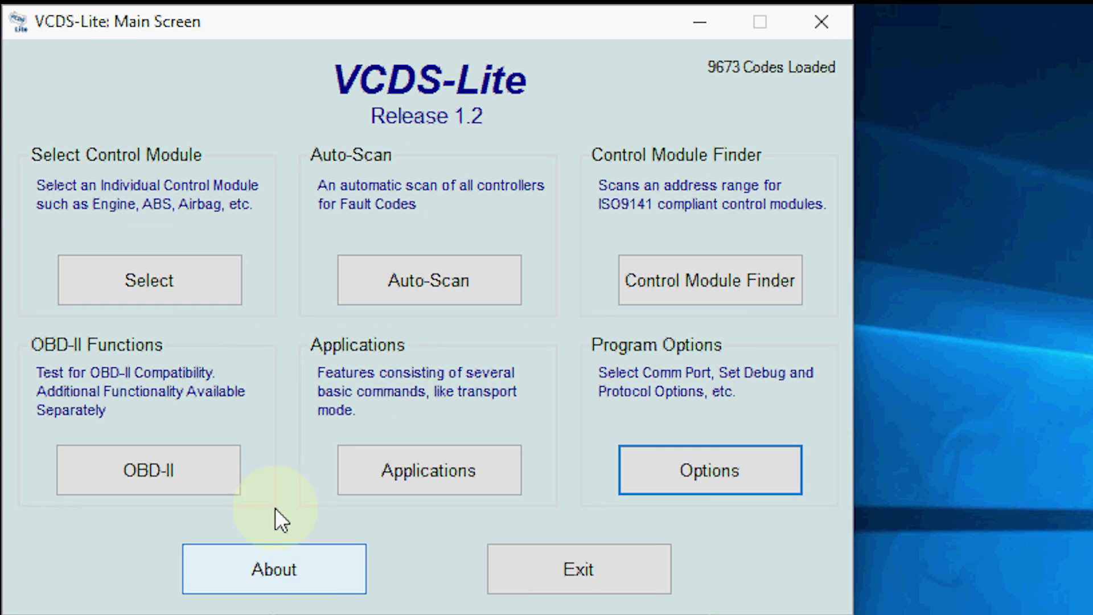
# Connect to the 01-Engine control module and open its measuring blocks
pyautogui.click(194, 276)
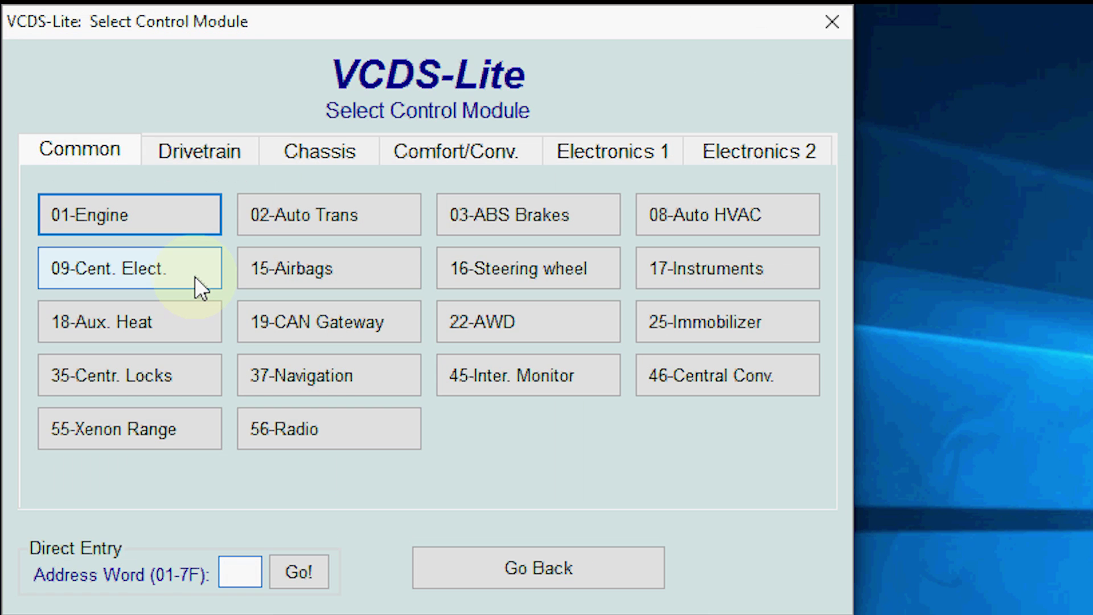
pyautogui.click(168, 230)
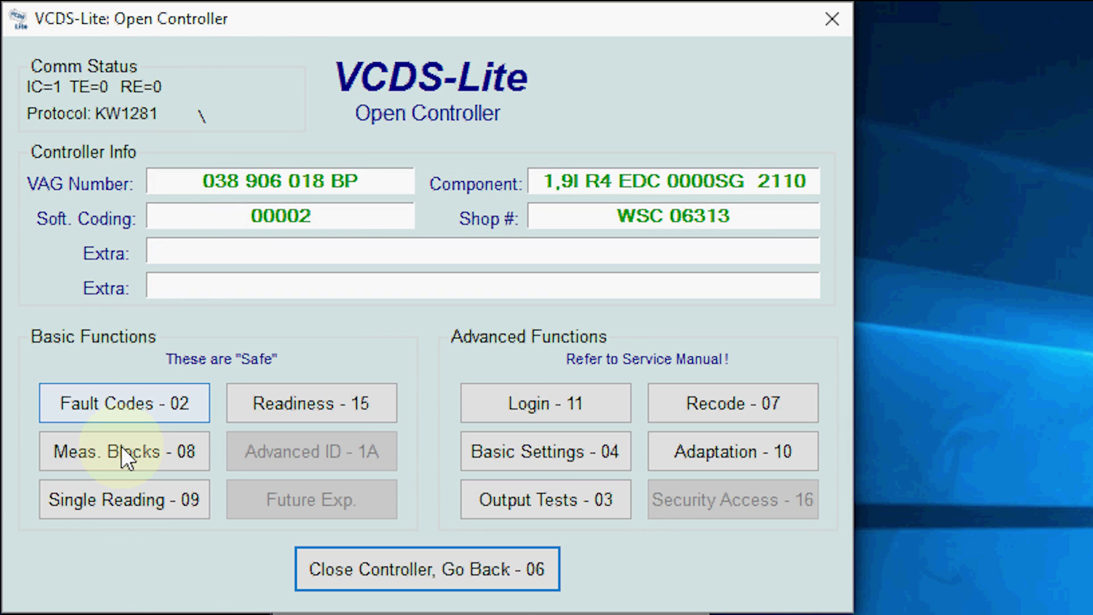
pyautogui.click(118, 451)
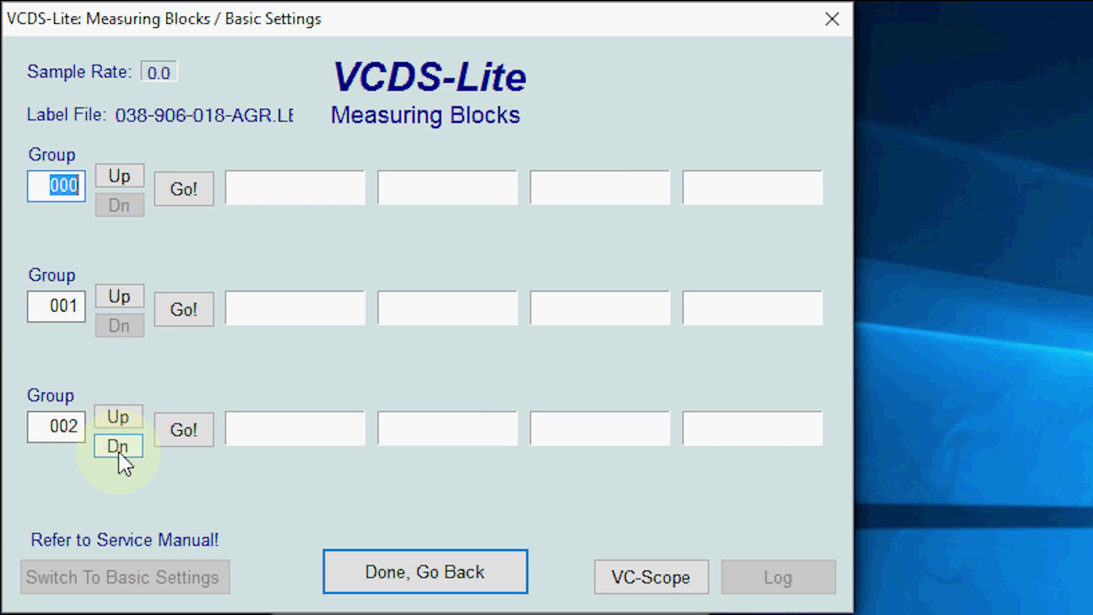
# Display measuring group 003 in the first row and group 008 in the second row
pyautogui.click(127, 186)
pyautogui.click(127, 185)
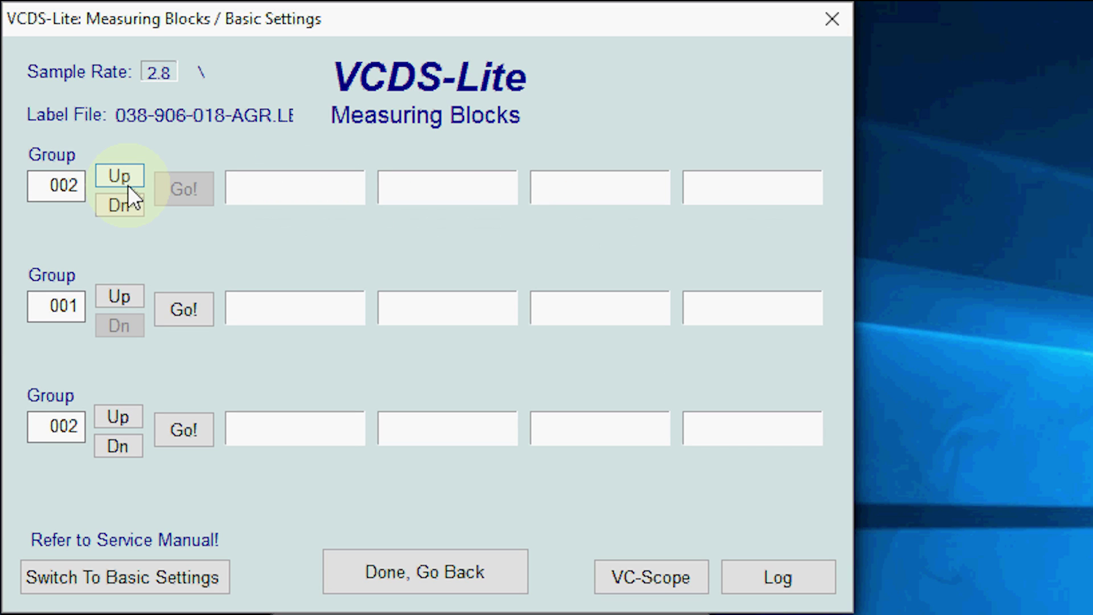
pyautogui.click(128, 186)
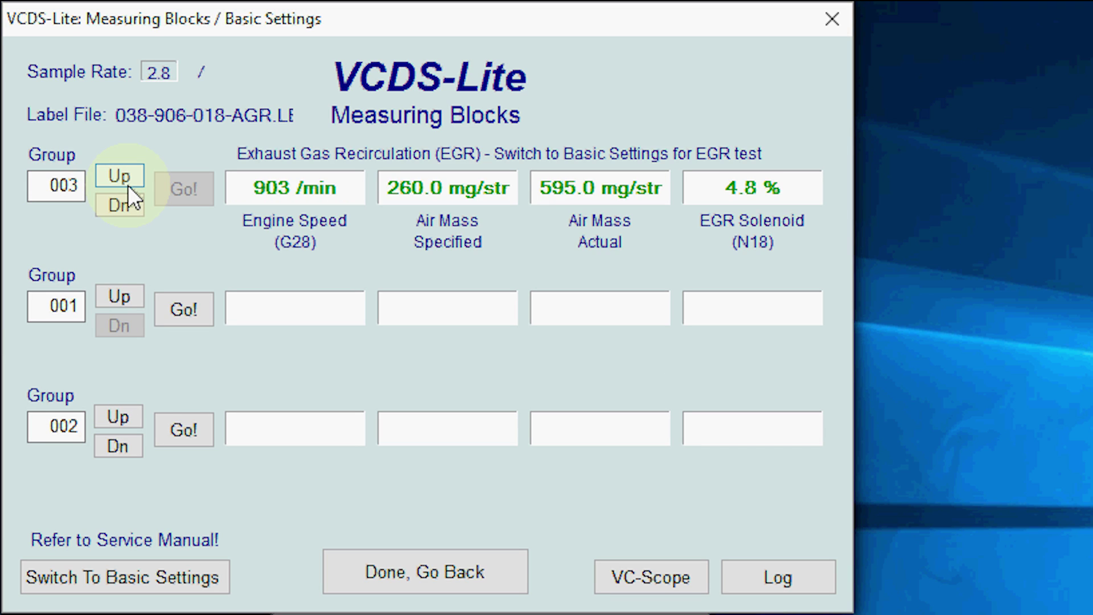
pyautogui.click(120, 297)
pyautogui.click(119, 297)
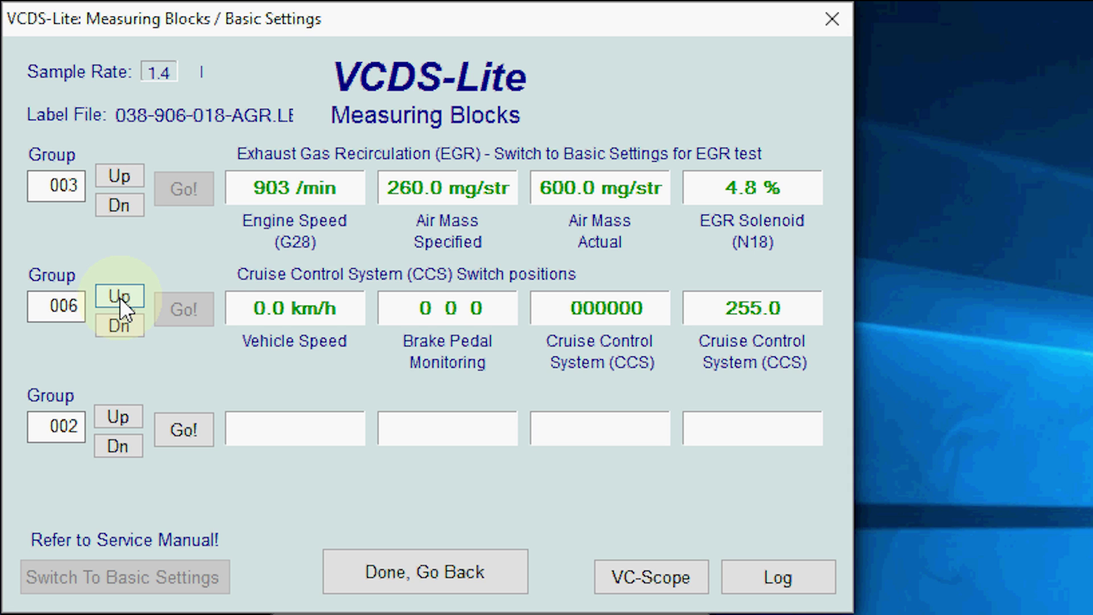
pyautogui.click(120, 297)
pyautogui.click(119, 297)
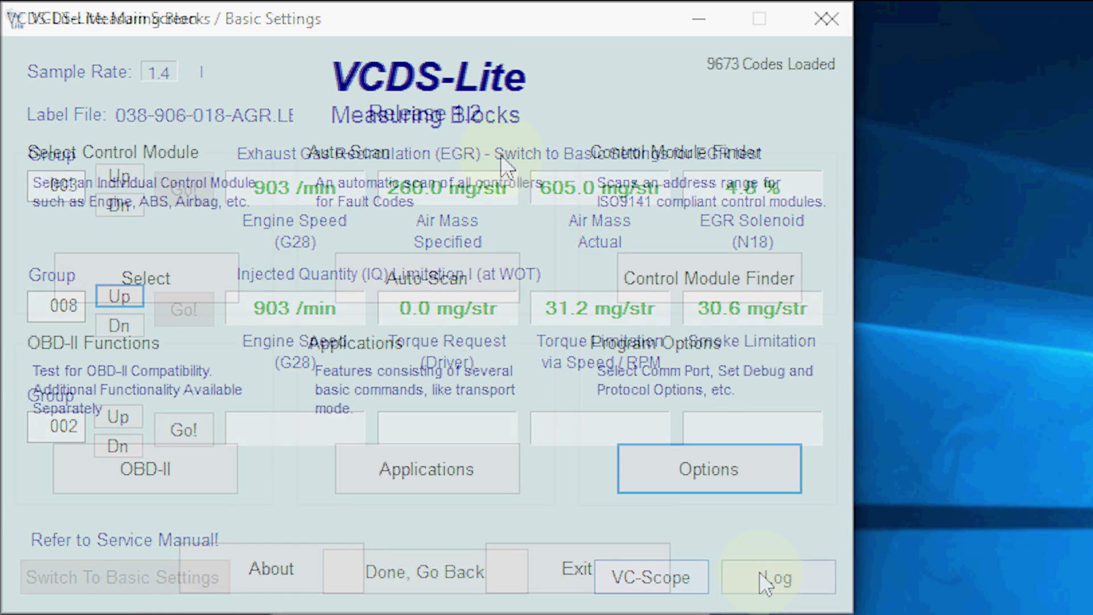
# Run the interface test on COM3 in the program options and dismiss its report
pyautogui.click(655, 483)
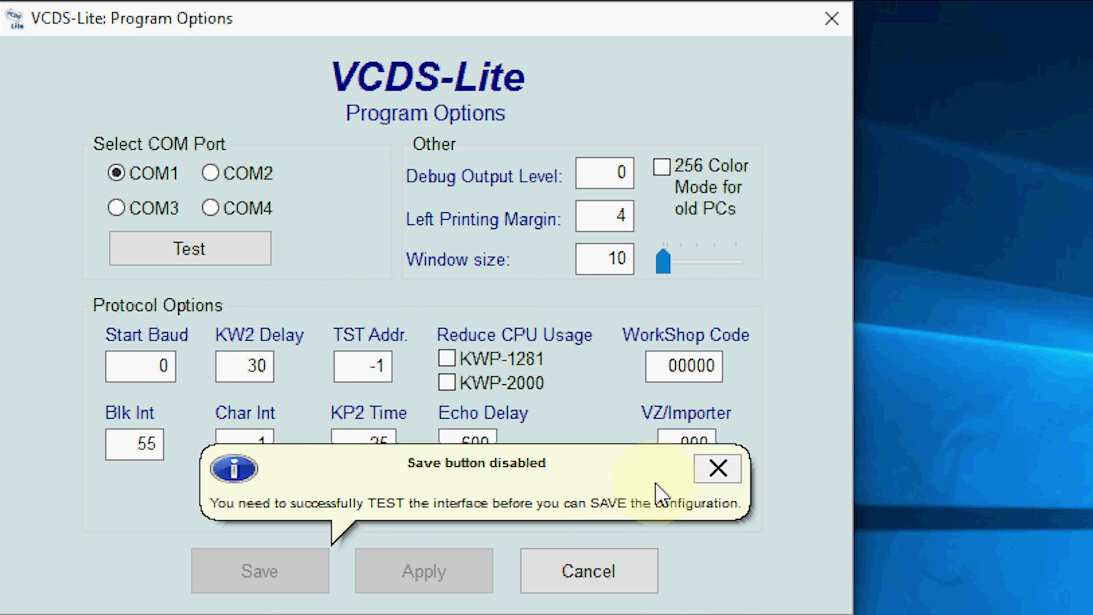
pyautogui.click(135, 220)
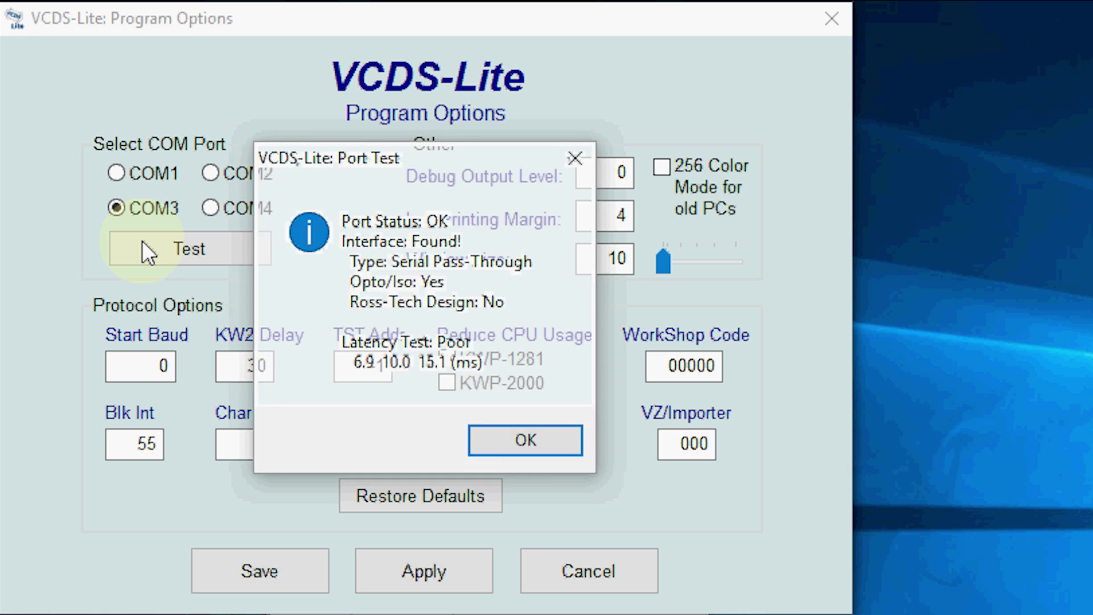
pyautogui.click(491, 433)
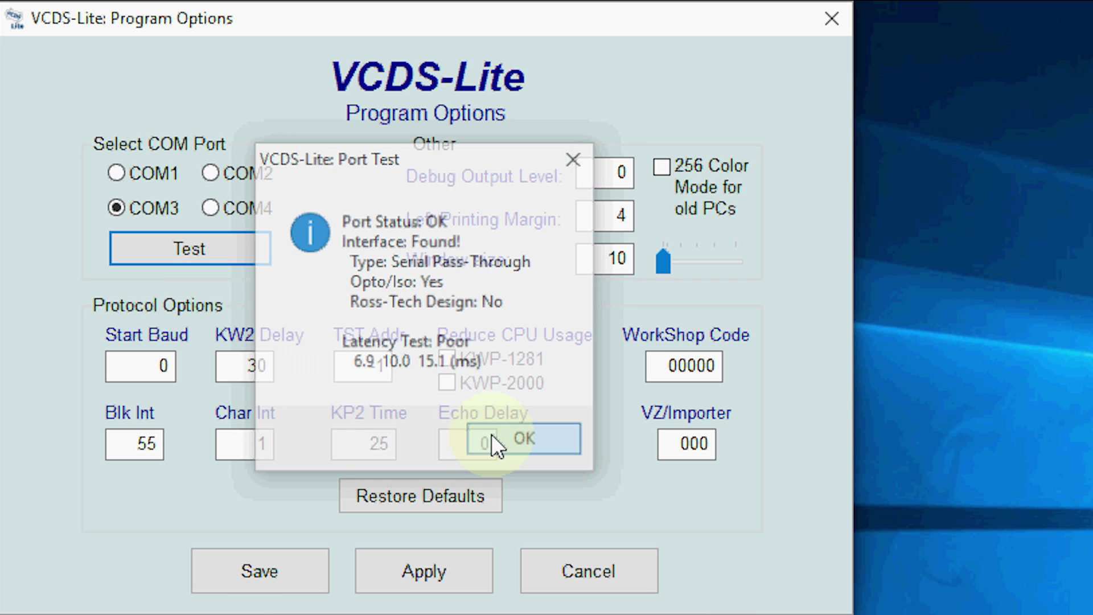
# Switch the port selection to COM1, test the interface on it and save the program options
pyautogui.click(147, 165)
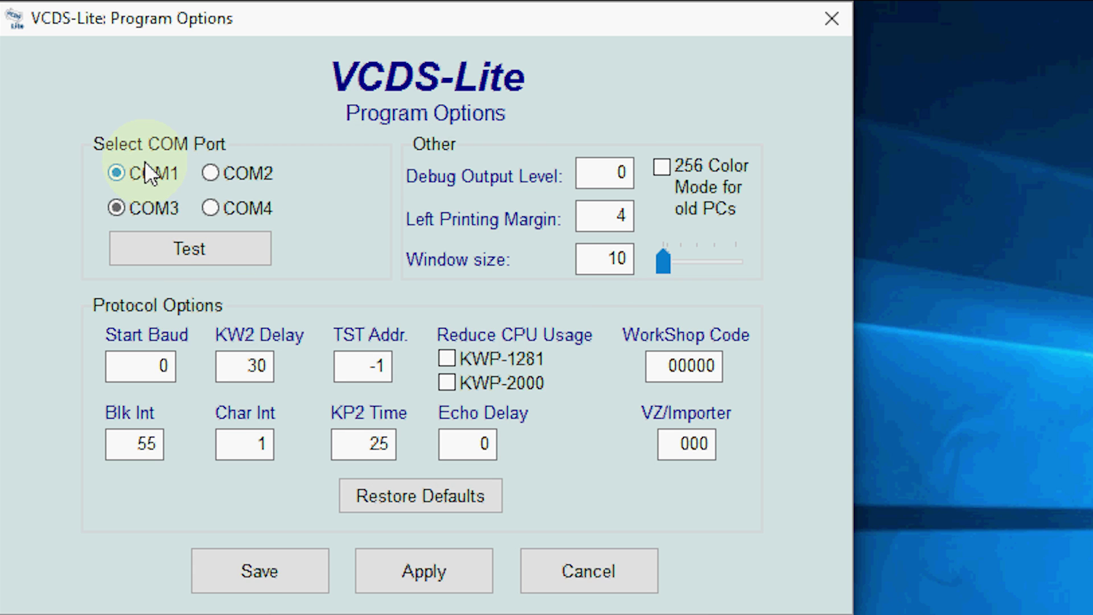
pyautogui.click(172, 252)
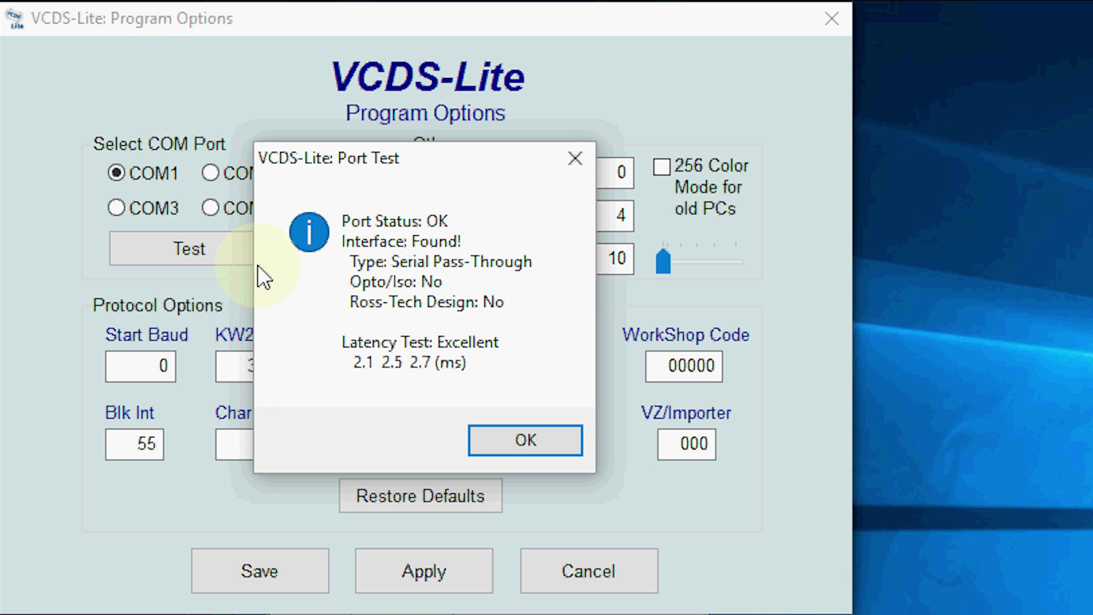
pyautogui.click(537, 436)
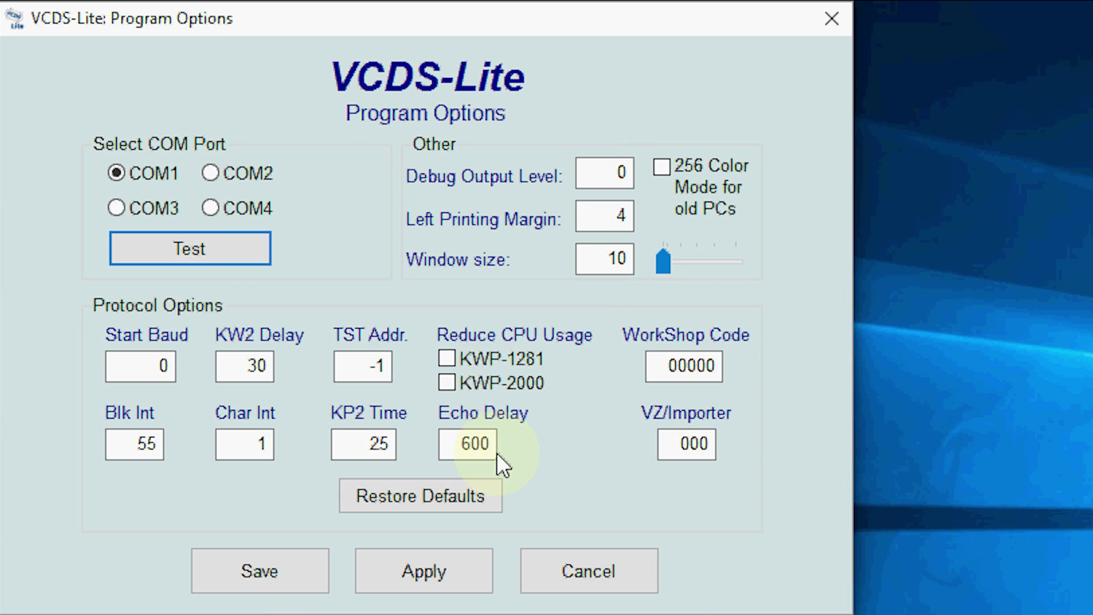
pyautogui.click(289, 578)
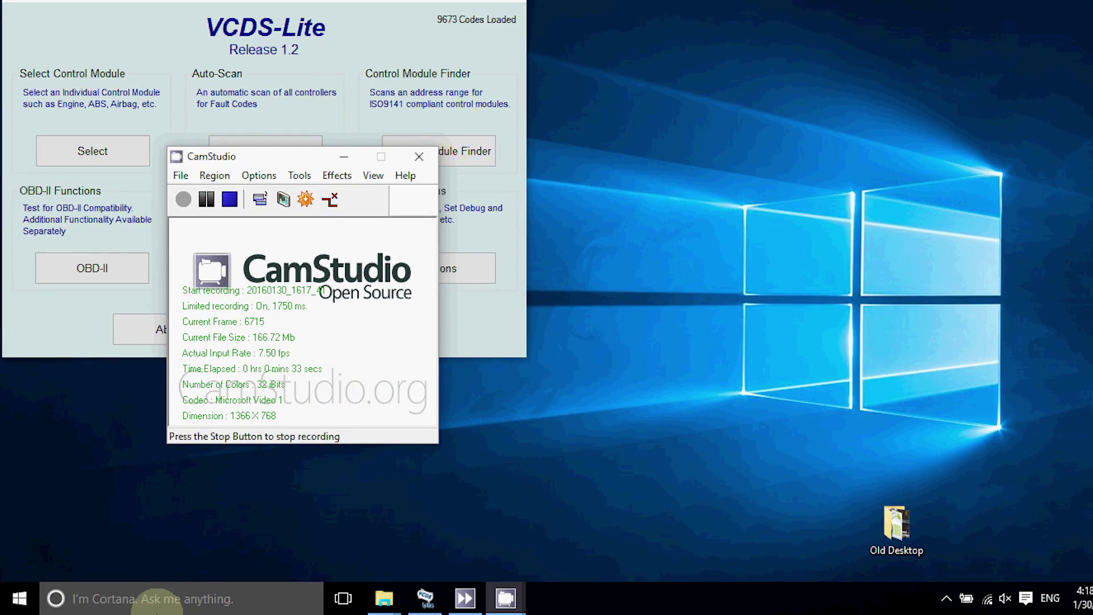
# Search Windows for Device Manager, open it and move its window clear of the other windows
pyautogui.click(157, 608)
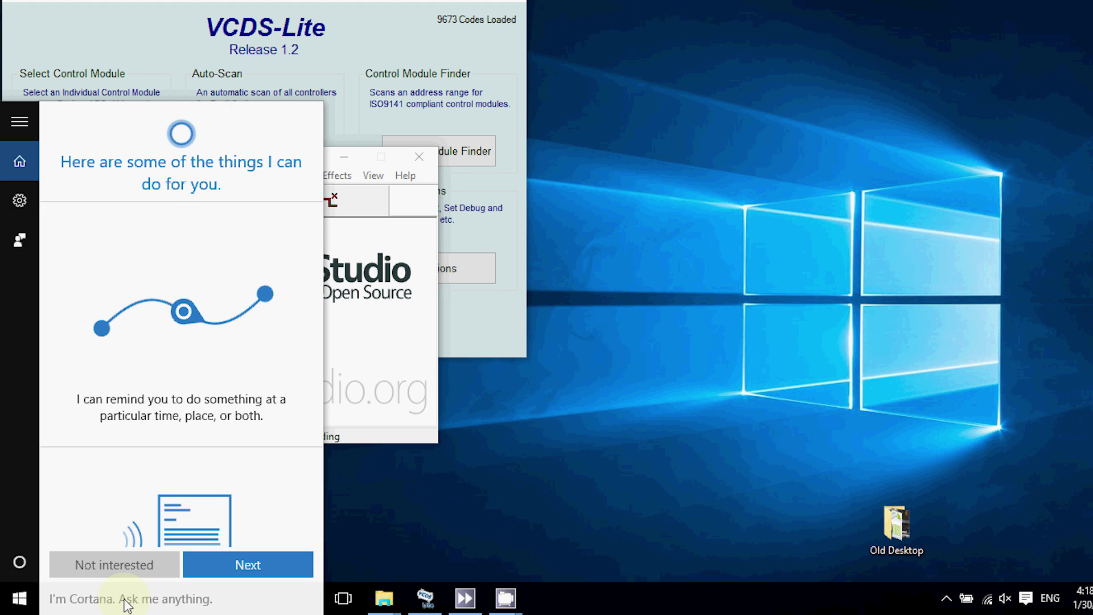
pyautogui.write('dev')
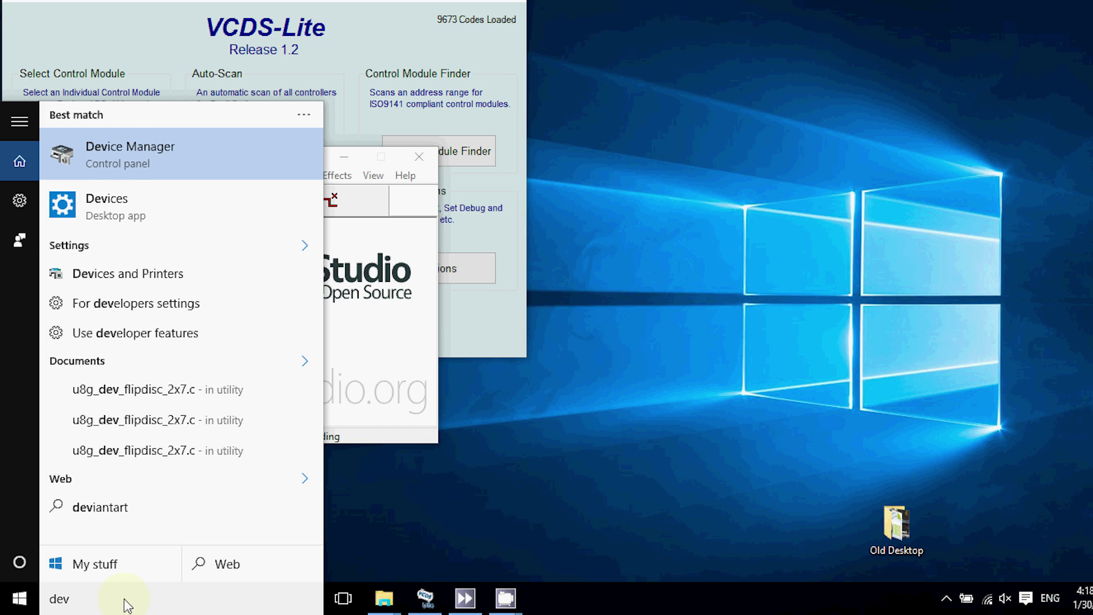
pyautogui.click(191, 158)
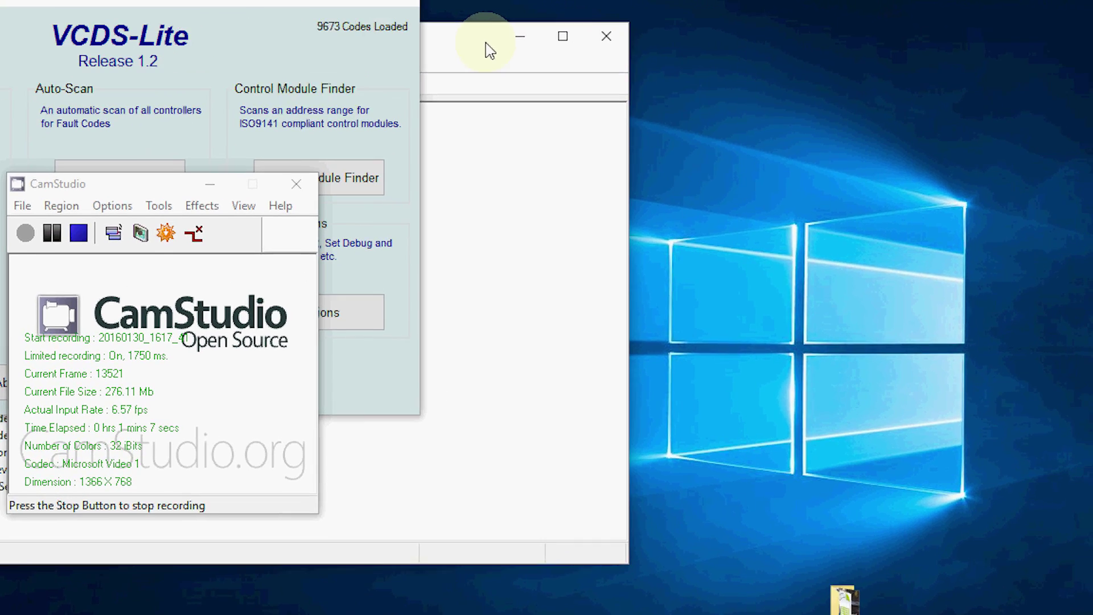
pyautogui.moveTo(586, 32); pyautogui.dragTo(1007, 21)
pyautogui.moveTo(917, 19); pyautogui.dragTo(912, 45)
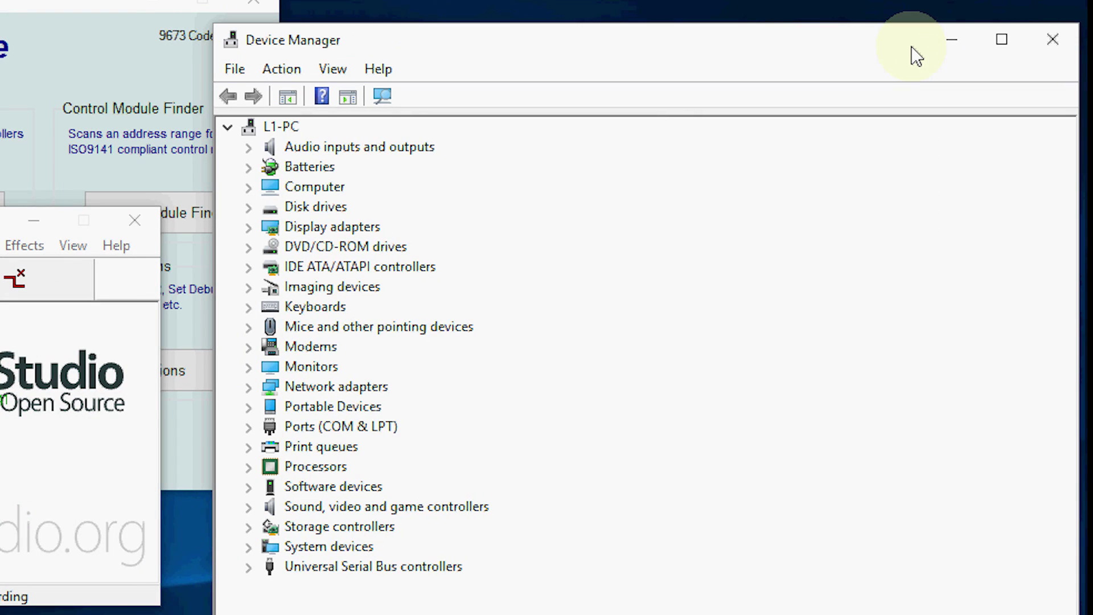
# Open the advanced port settings of the USB-SERIAL CH340 device under Ports (COM & LPT)
pyautogui.click(247, 427)
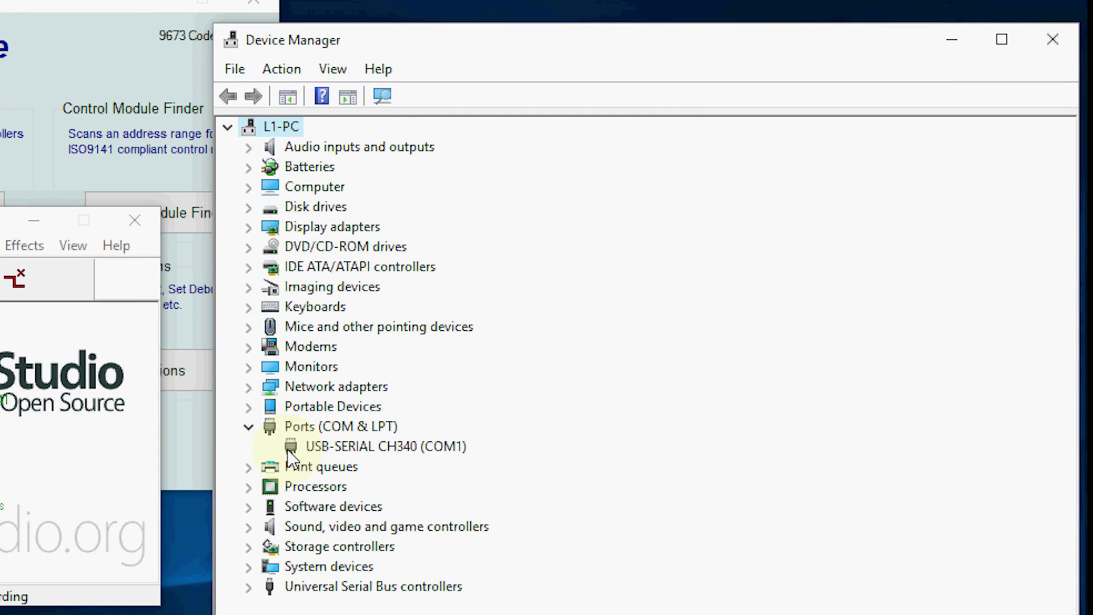
pyautogui.click(308, 454)
pyautogui.rightClick(310, 454)
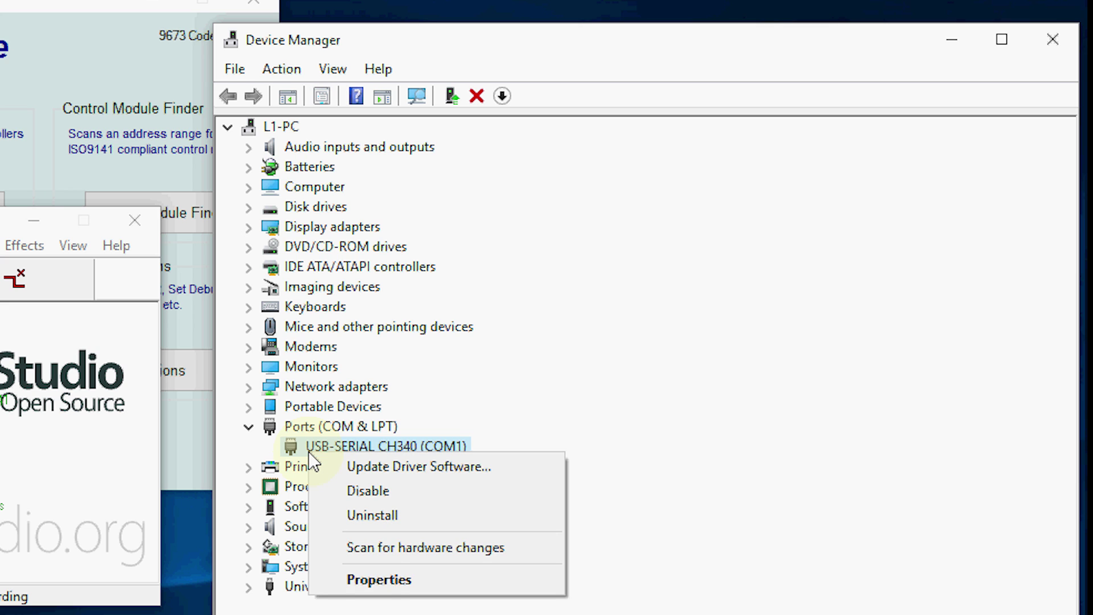
pyautogui.click(374, 581)
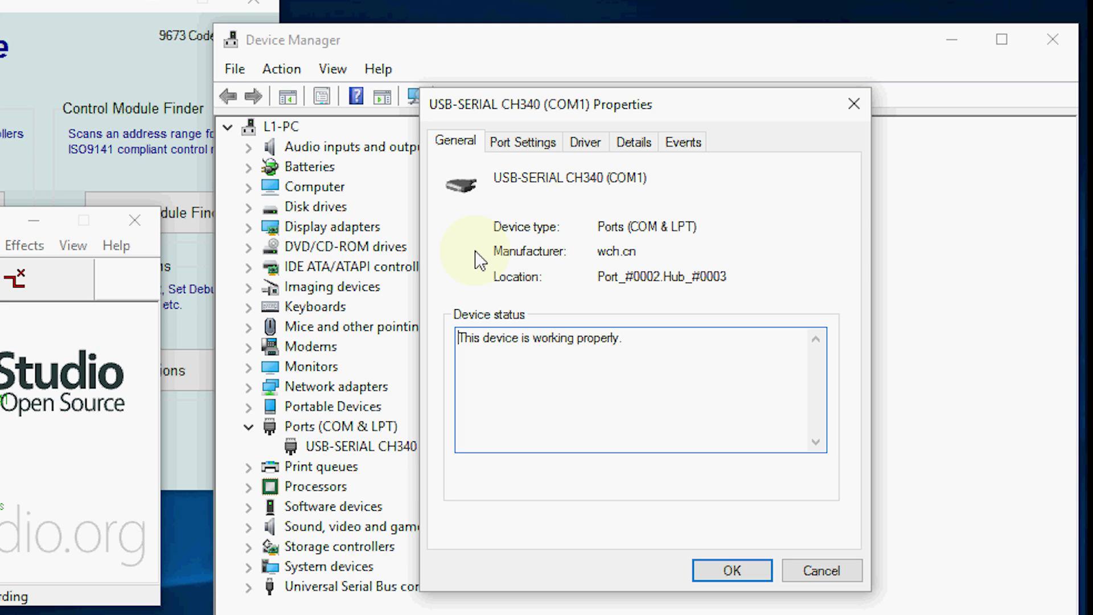
pyautogui.click(528, 149)
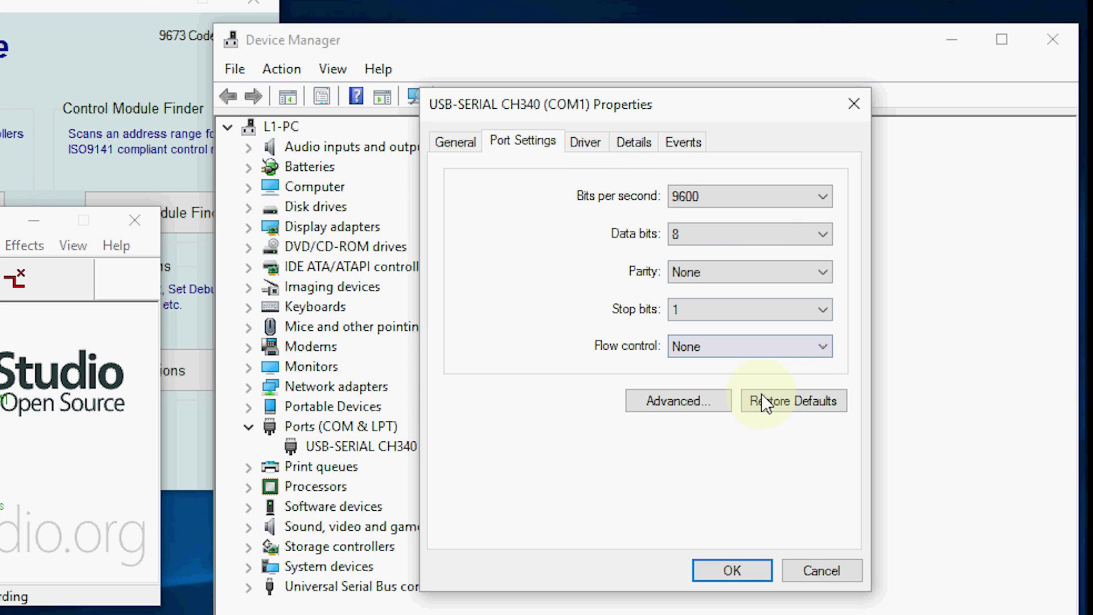
pyautogui.click(708, 405)
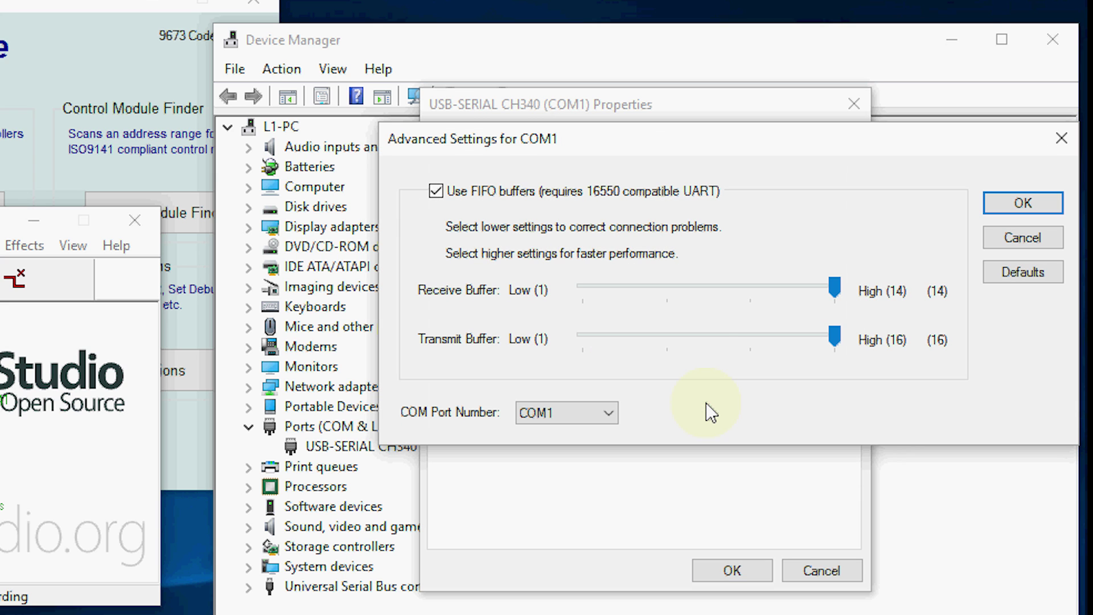
# Set the adapter's COM port number to COM1 and accept the advanced settings and device properties
pyautogui.click(607, 419)
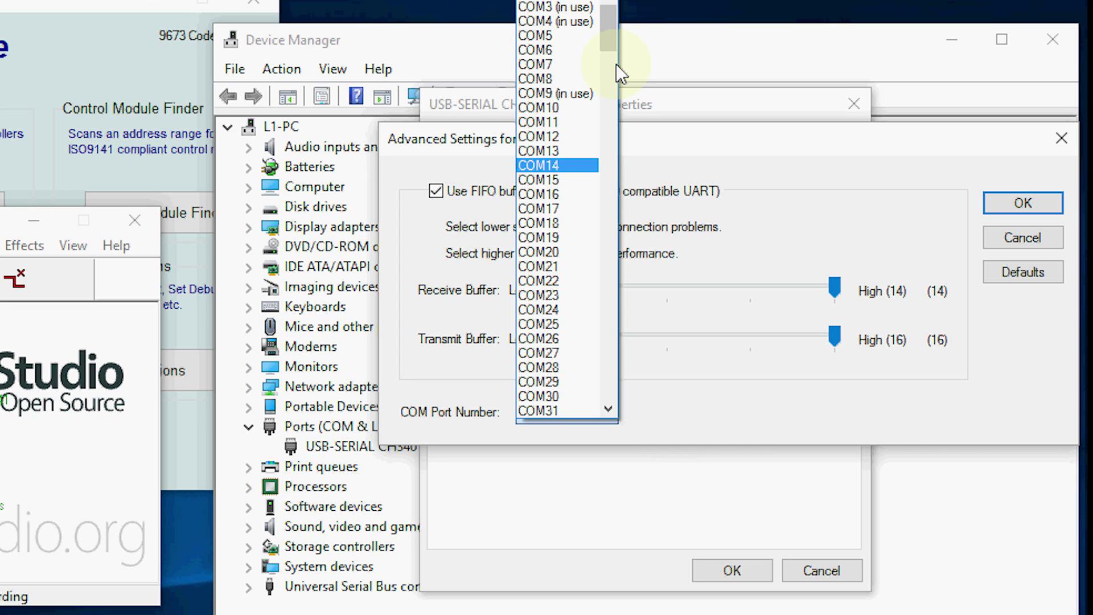
pyautogui.moveTo(617, 46); pyautogui.dragTo(610, 23)
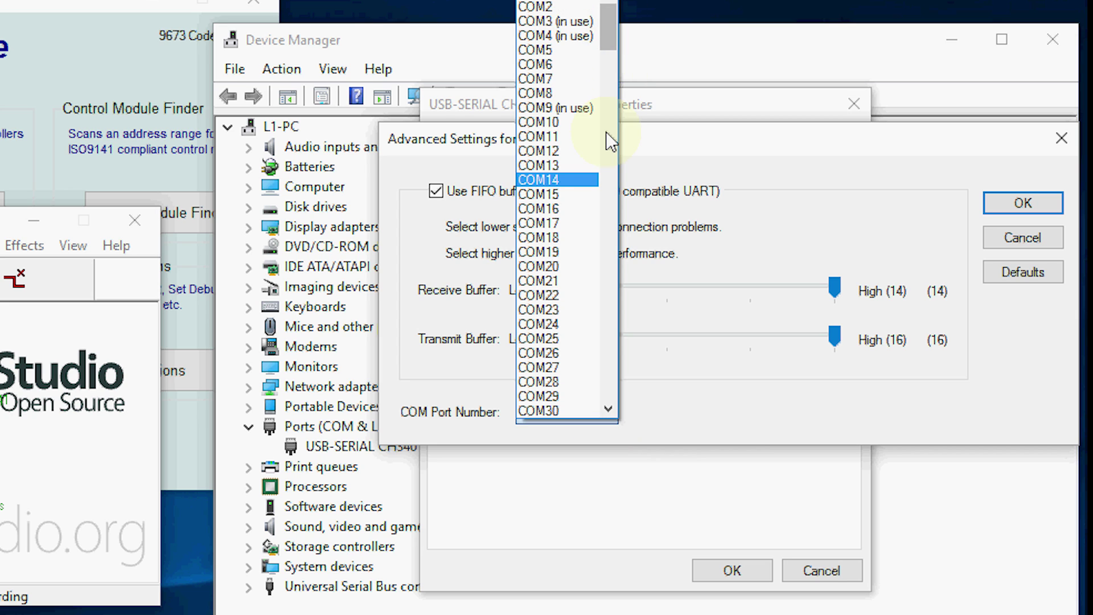
pyautogui.scroll(1, 606, 132)
pyautogui.click(540, 7)
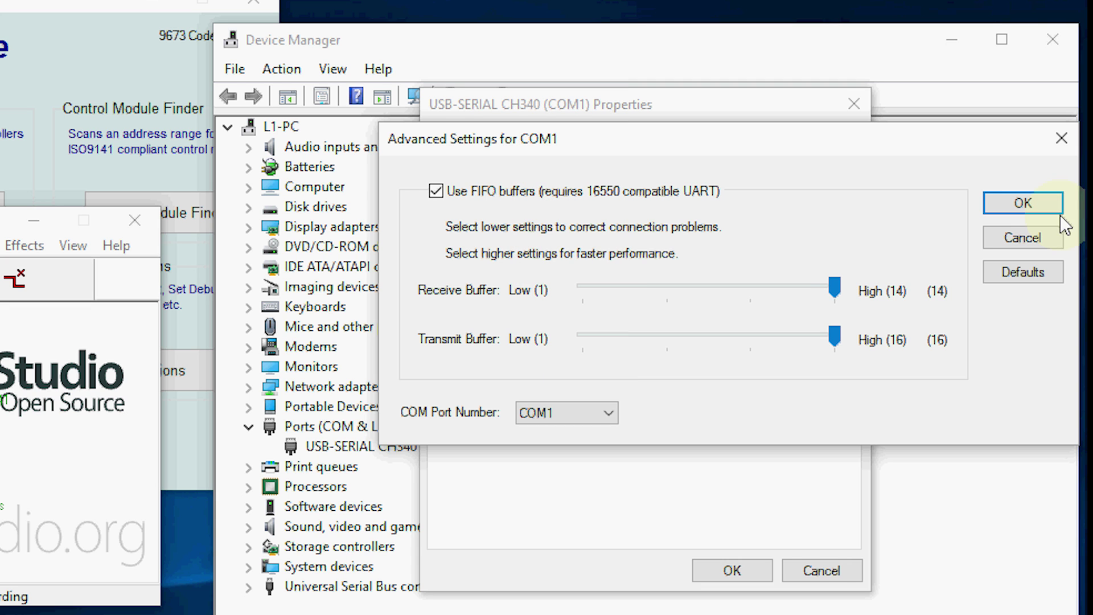
pyautogui.click(1020, 206)
pyautogui.click(742, 562)
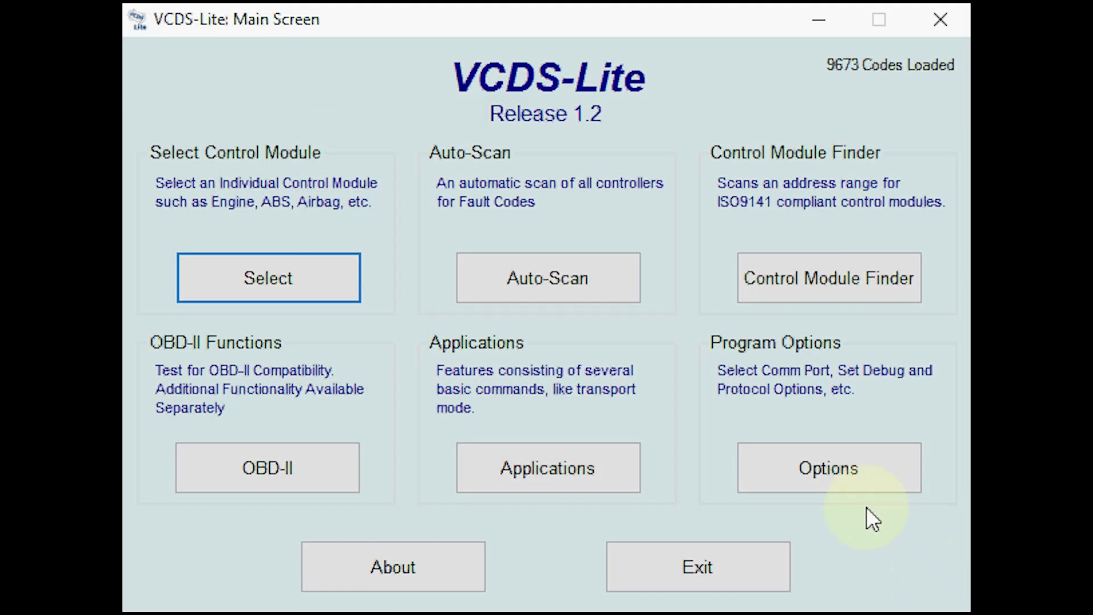